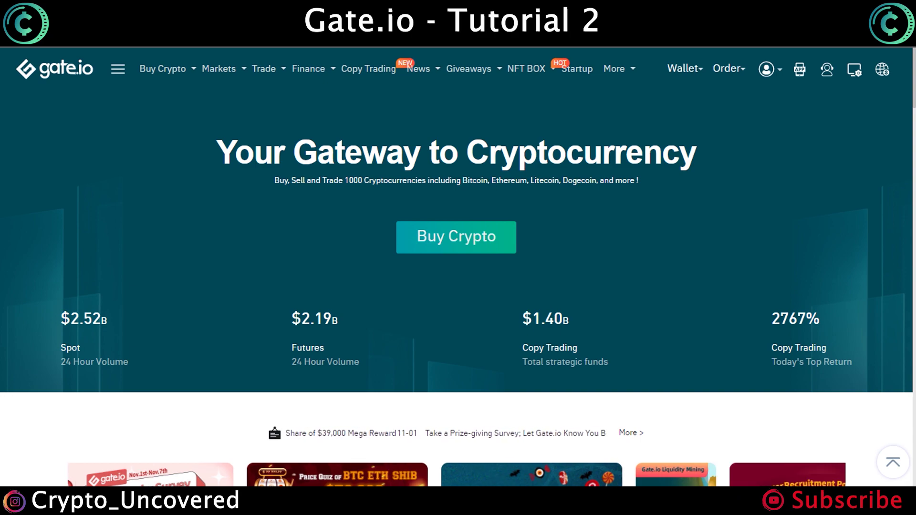
Reveal the Buy Crypto menu's two options on the homepage: Credit Card and Bank Transfer.
mouse_move(163, 68)
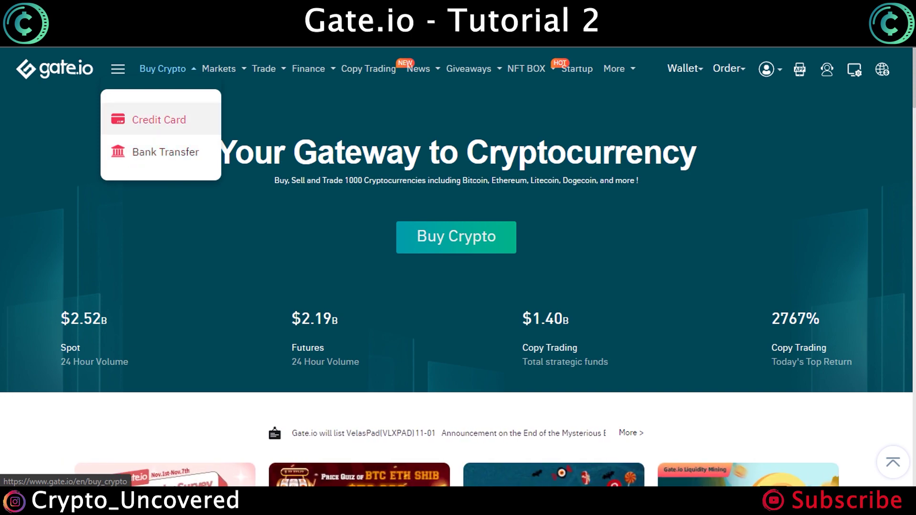
Go to the Buy Crypto credit-card purchase page and look over the form.
left_click(159, 120)
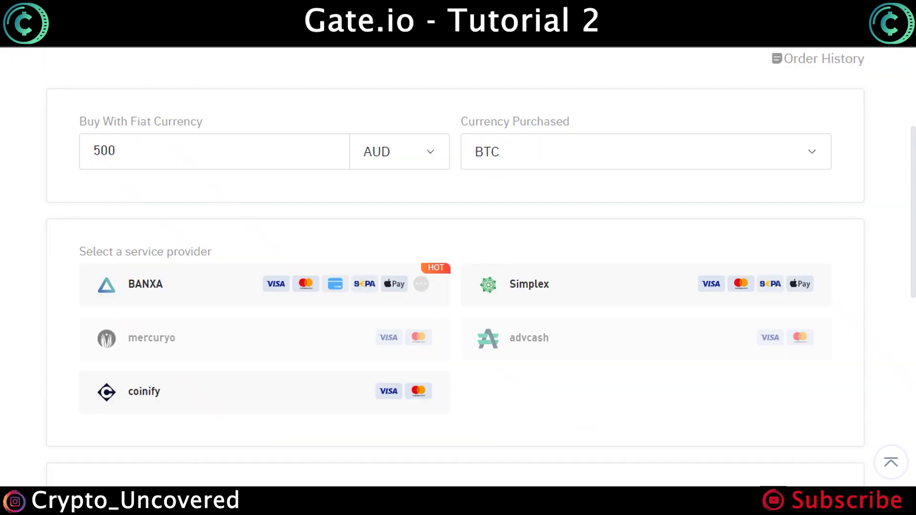
scroll(458, 267, "up", 4)
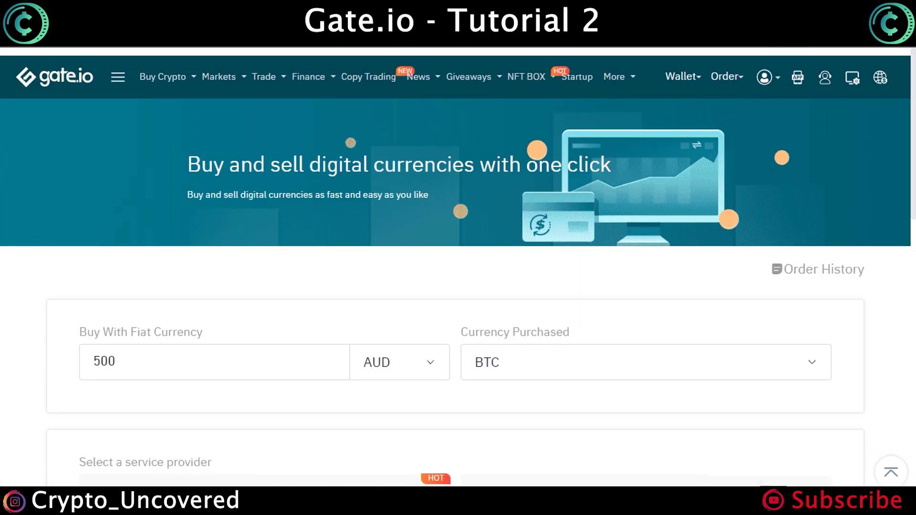
scroll(458, 267, "down", 2)
scroll(458, 267, "down", 3)
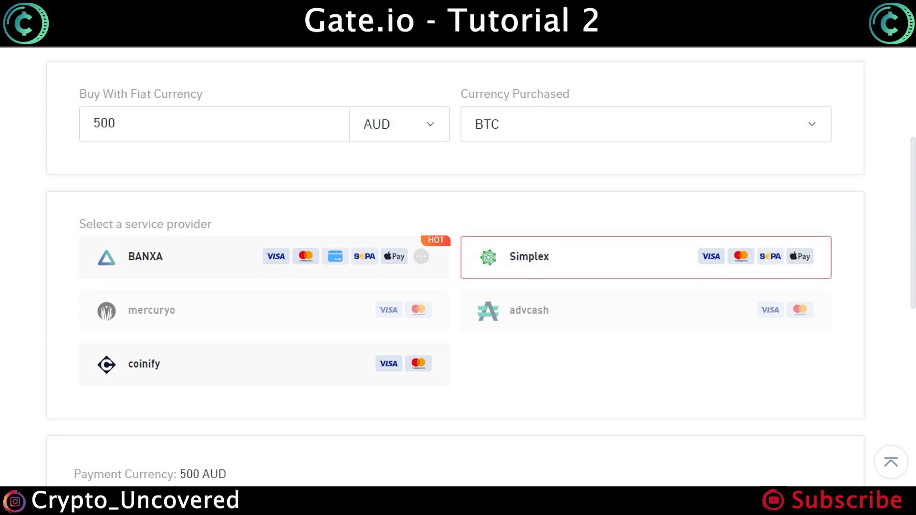
Switch the payment currency from AUD to USD, select the 500 amount, and open the coin list.
left_click(399, 124)
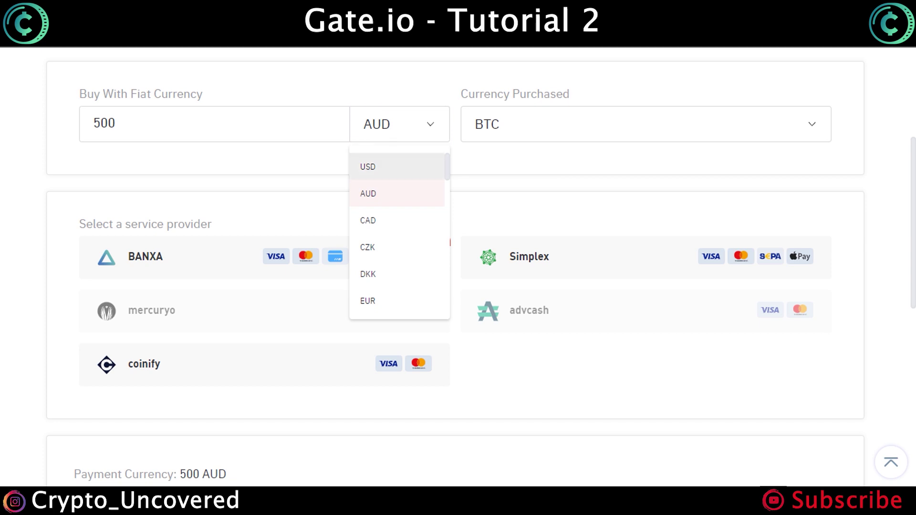
left_click(377, 165)
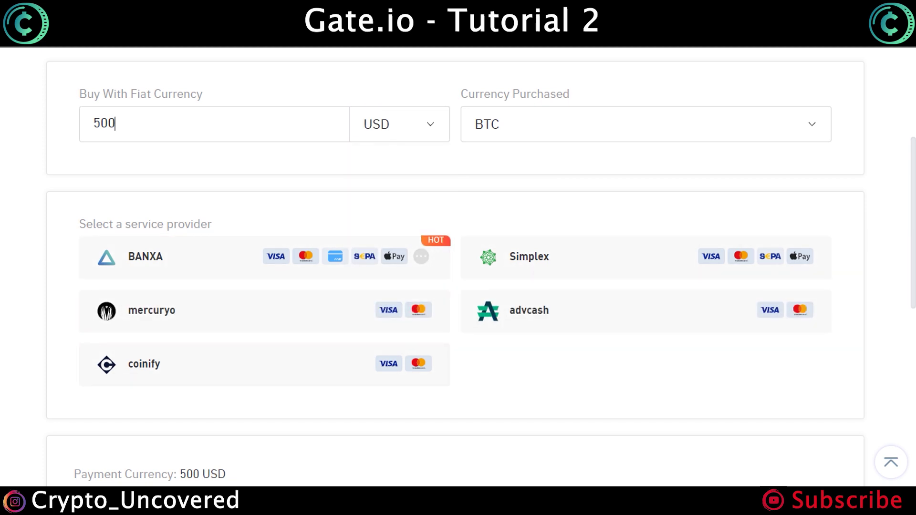
left_click_drag(117, 124, 91, 124)
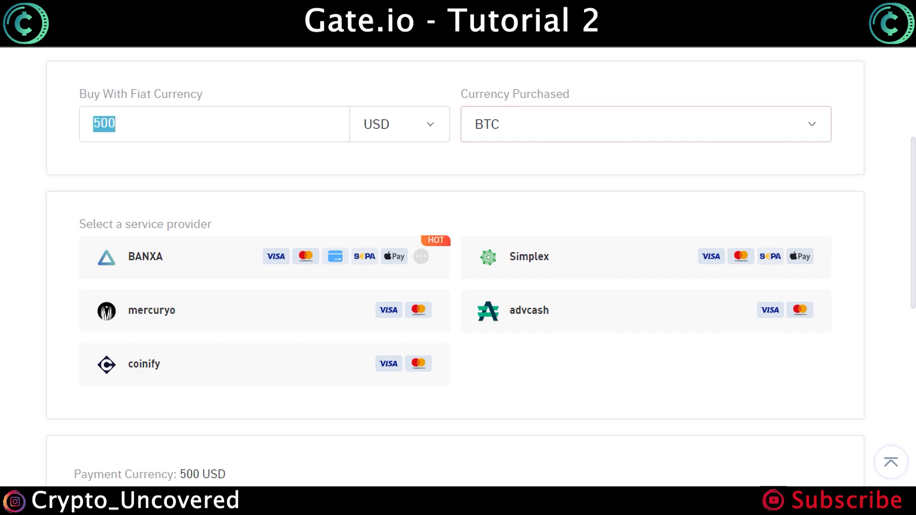
left_click(644, 124)
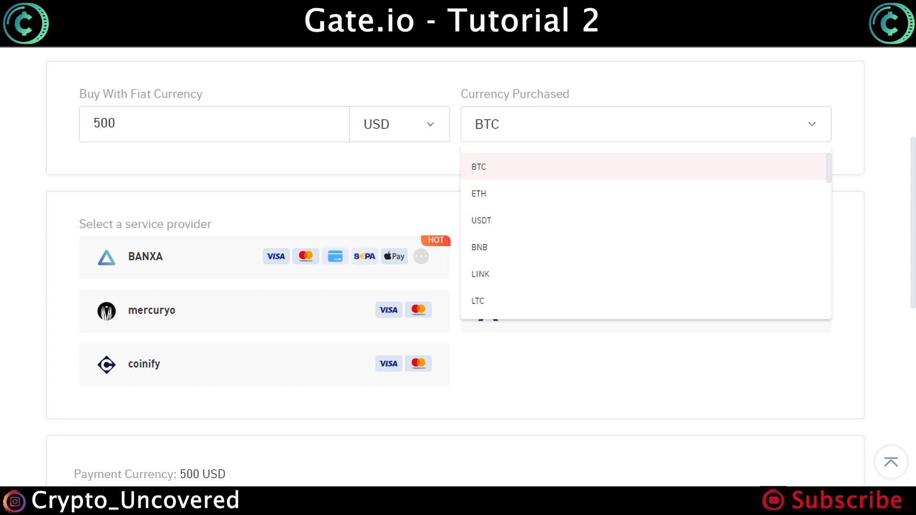
left_click(643, 167)
left_click(264, 257)
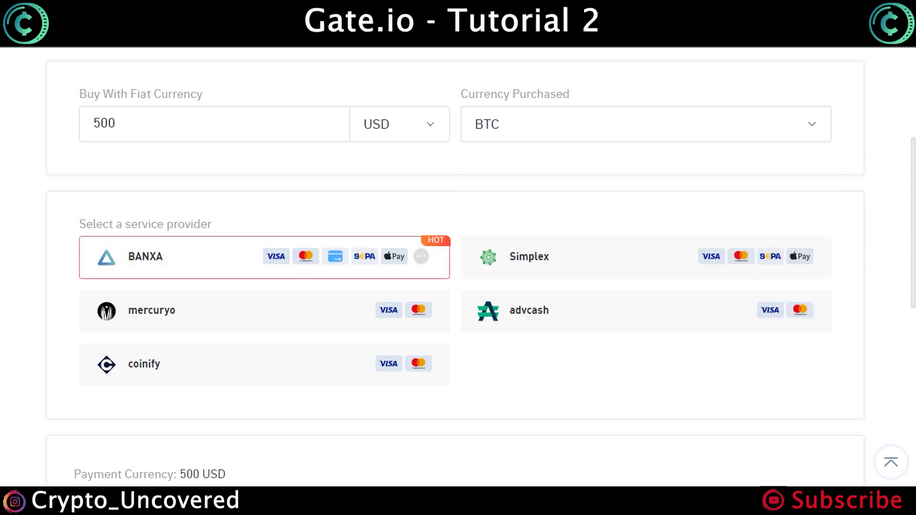
left_click(646, 124)
left_click(639, 219)
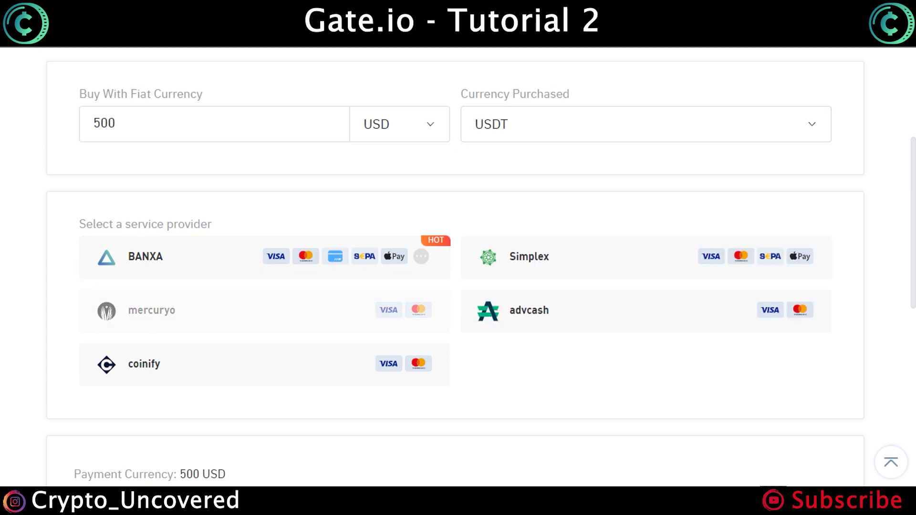
scroll(264, 258, "down", 1)
left_click(265, 180)
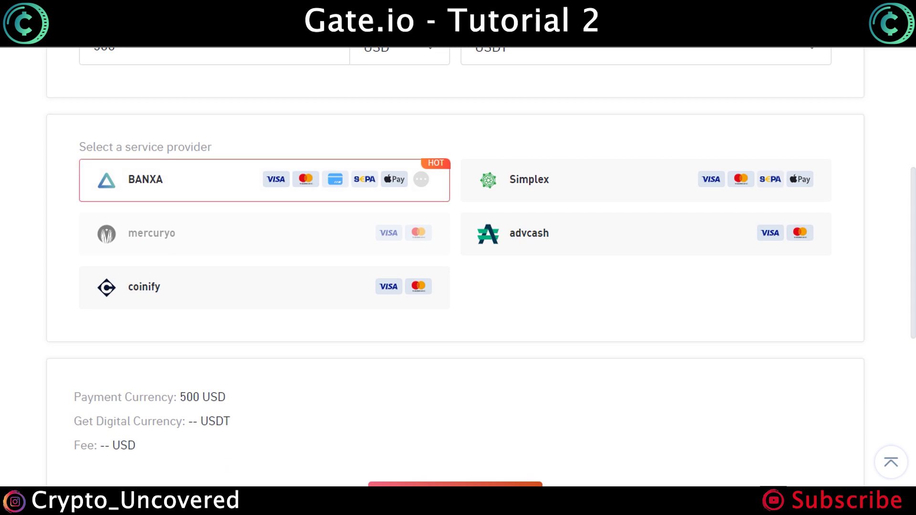
scroll(455, 267, "down", 5)
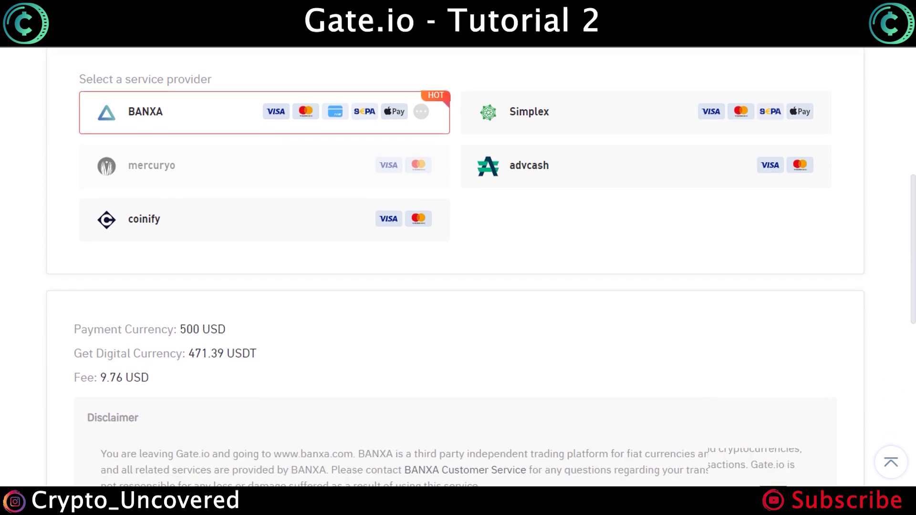
scroll(455, 267, "down", 1)
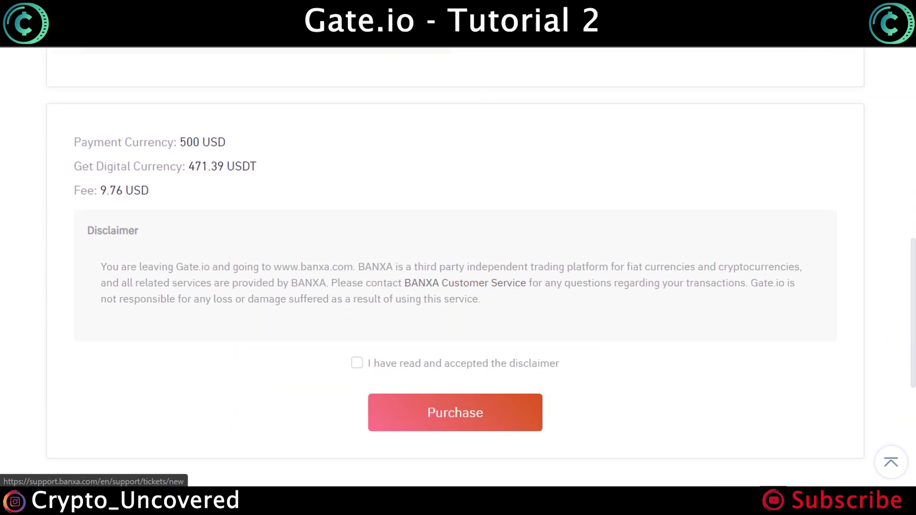
left_click_drag(180, 143, 226, 143)
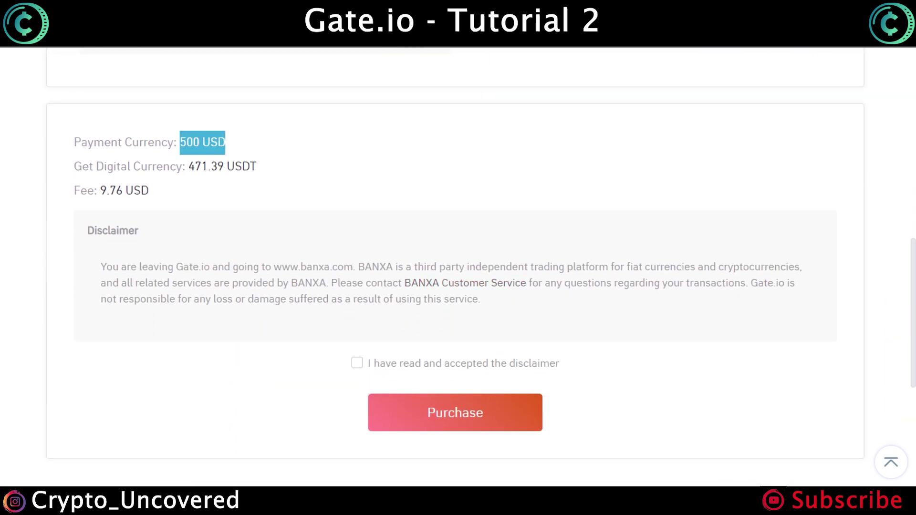
left_click_drag(189, 167, 258, 167)
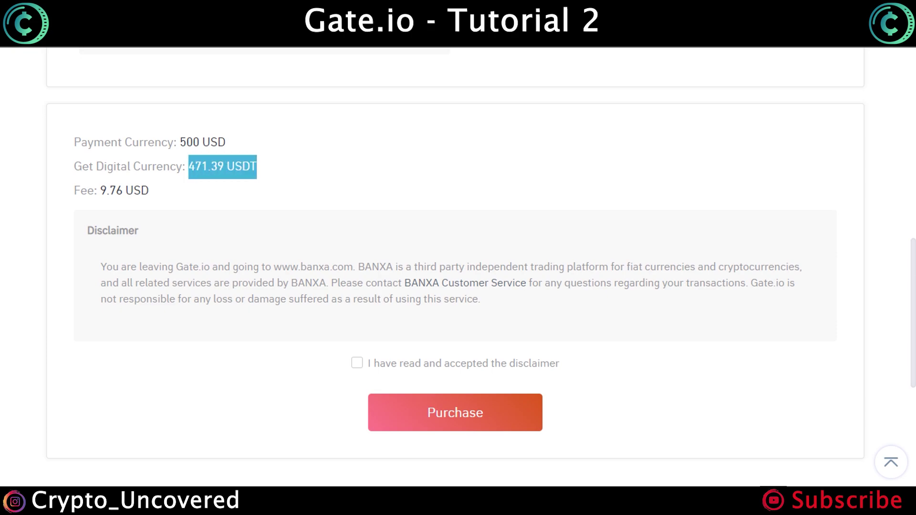
left_click_drag(100, 190, 148, 190)
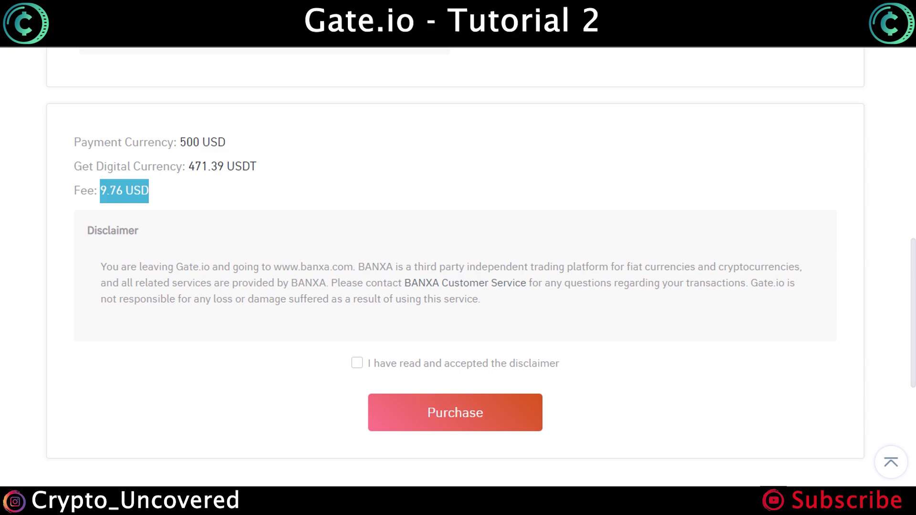
left_click(357, 363)
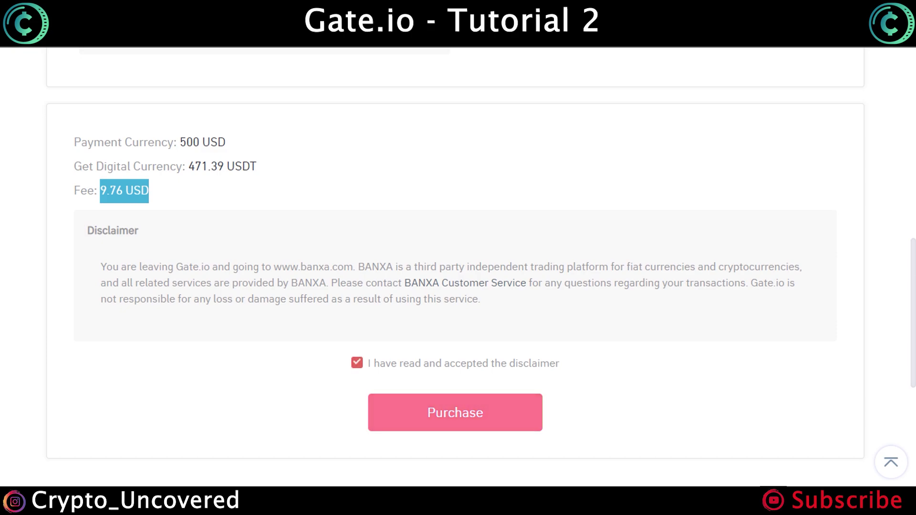
scroll(455, 261, "up", 1)
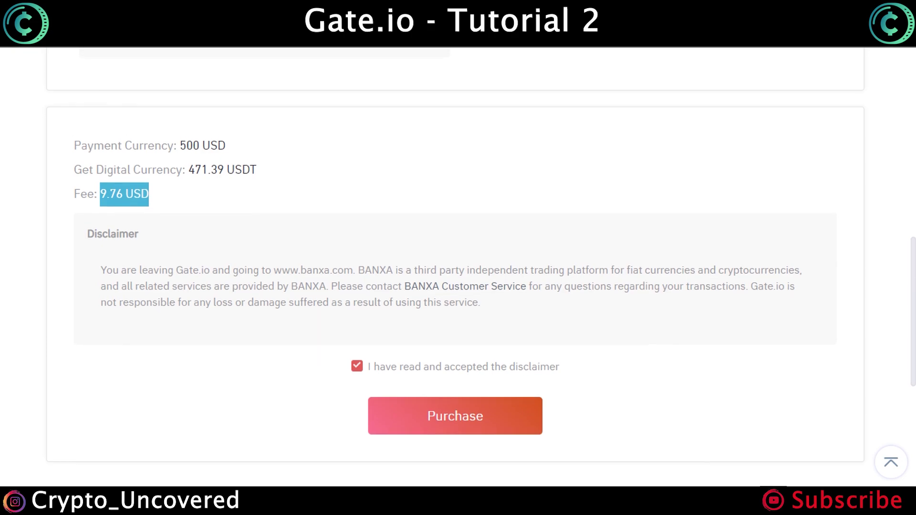
scroll(455, 262, "down", 1)
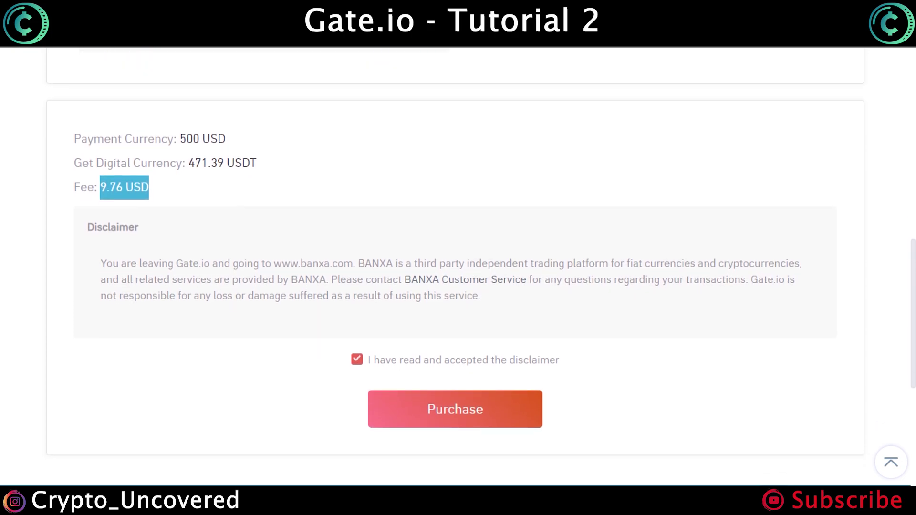
scroll(455, 262, "up", 2)
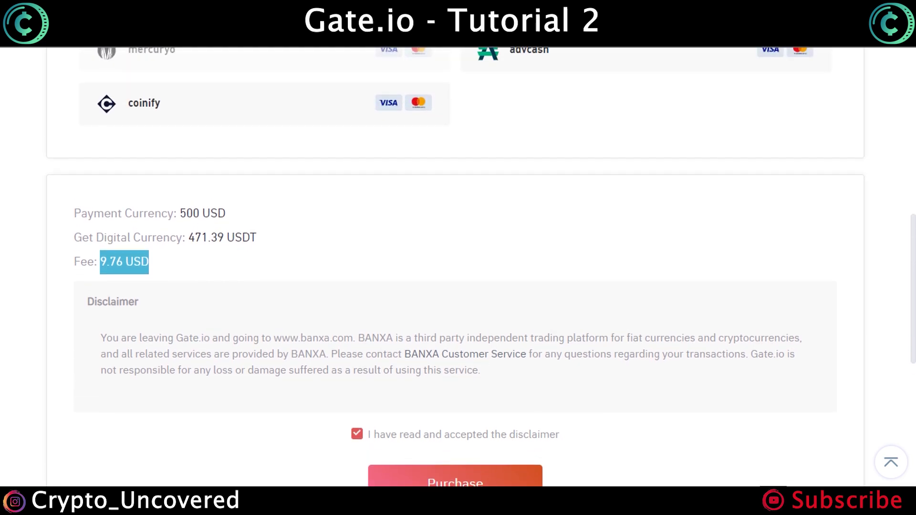
scroll(455, 262, "up", 2)
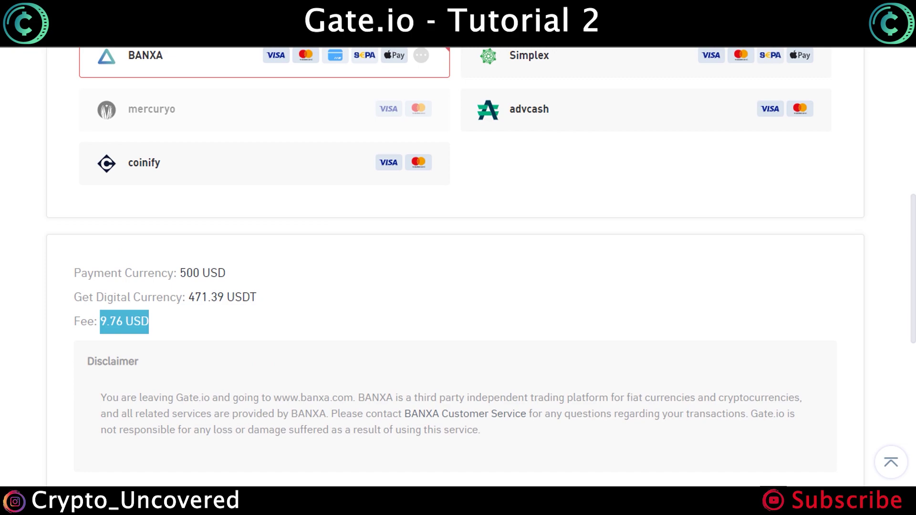
scroll(455, 262, "up", 10)
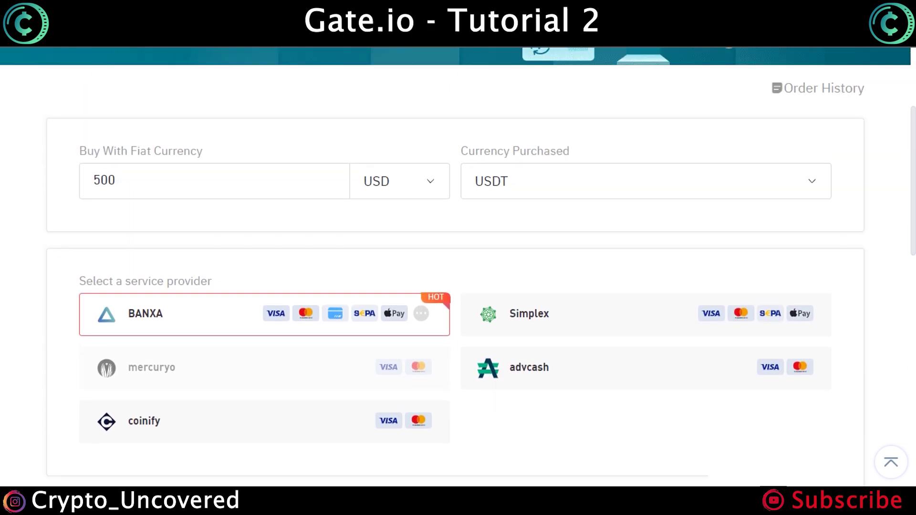
scroll(455, 262, "up", 4)
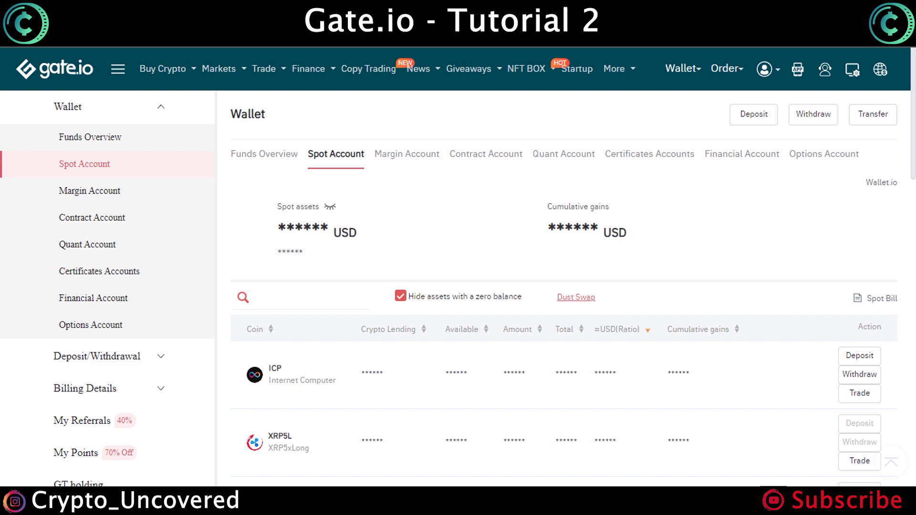
Go to Wallet > Spot Account and scroll through the spot asset list.
mouse_move(683, 69)
scroll(563, 286, "down", 1)
scroll(458, 267, "down", 3)
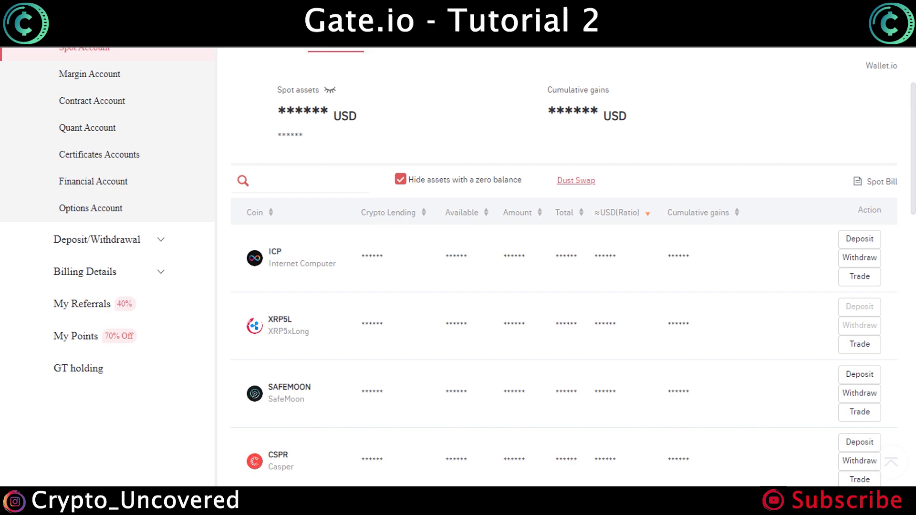
scroll(563, 296, "down", 6)
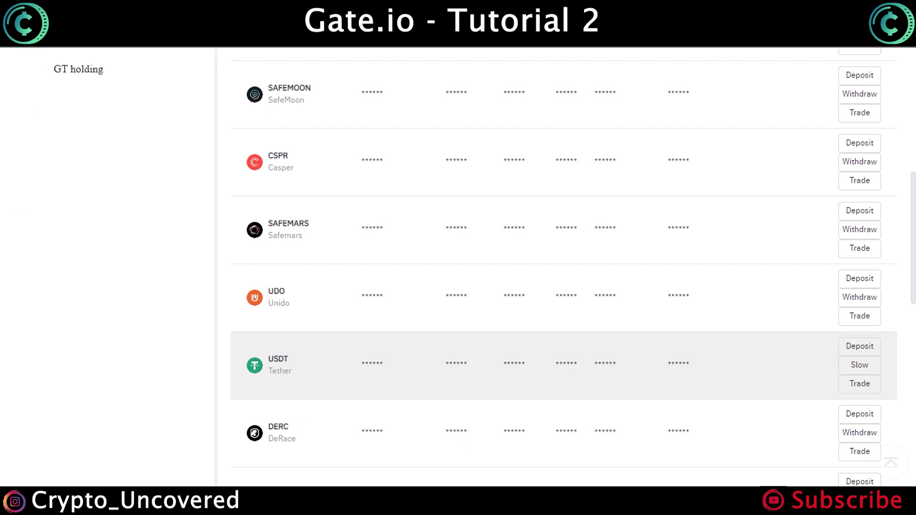
scroll(564, 298, "up", 9)
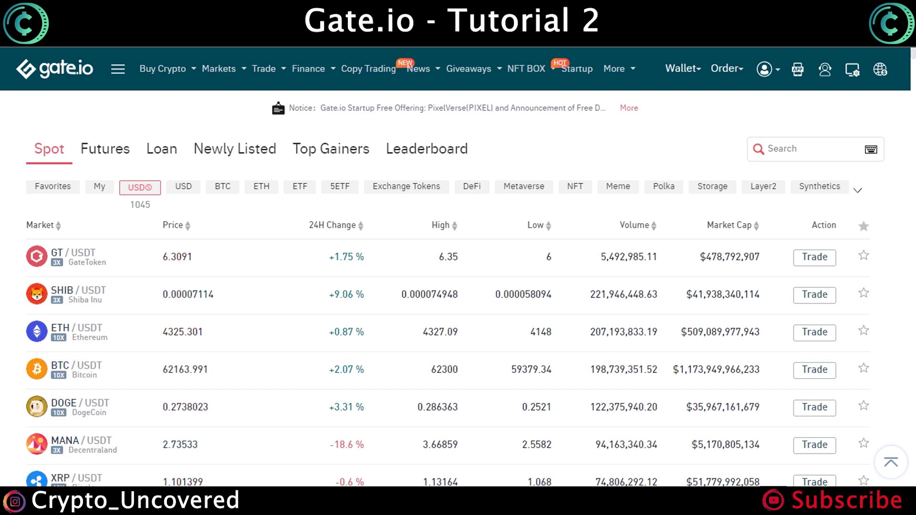
mouse_move(218, 68)
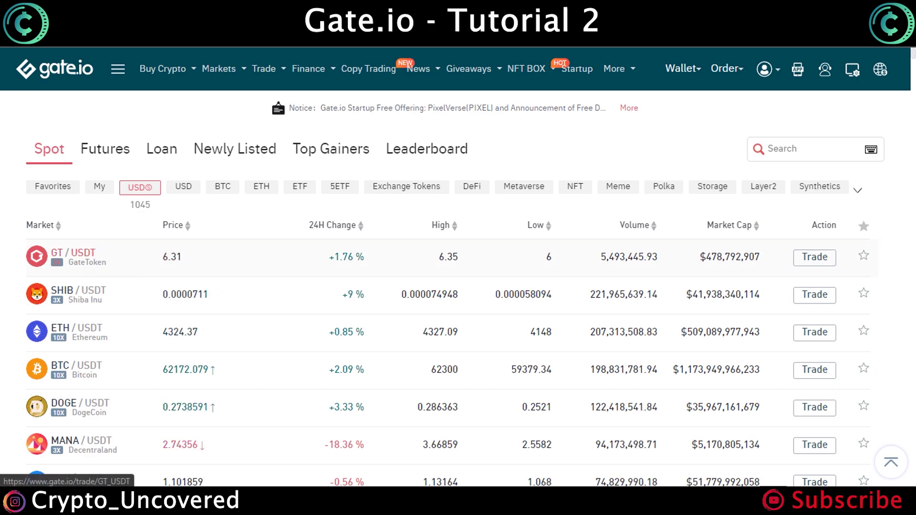
Open the GT/USDT spot trading page and scroll over it.
left_click(325, 14)
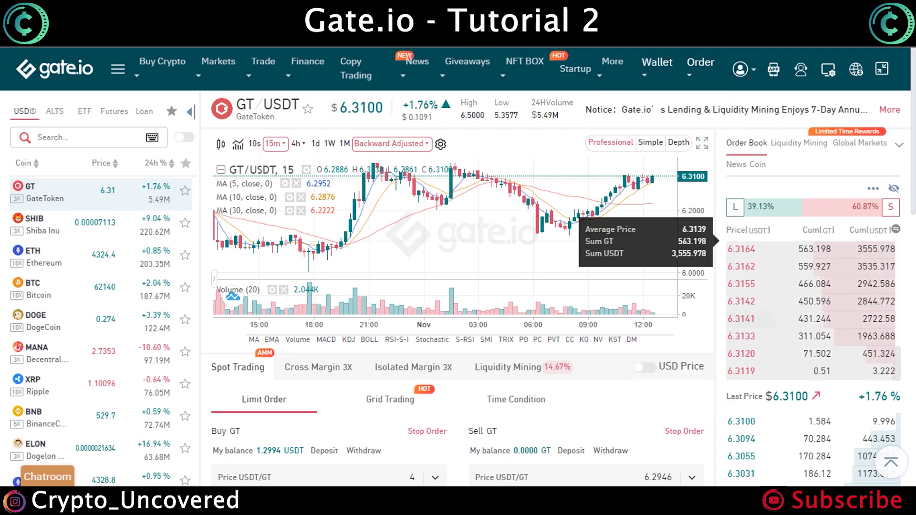
scroll(458, 267, "down", 1)
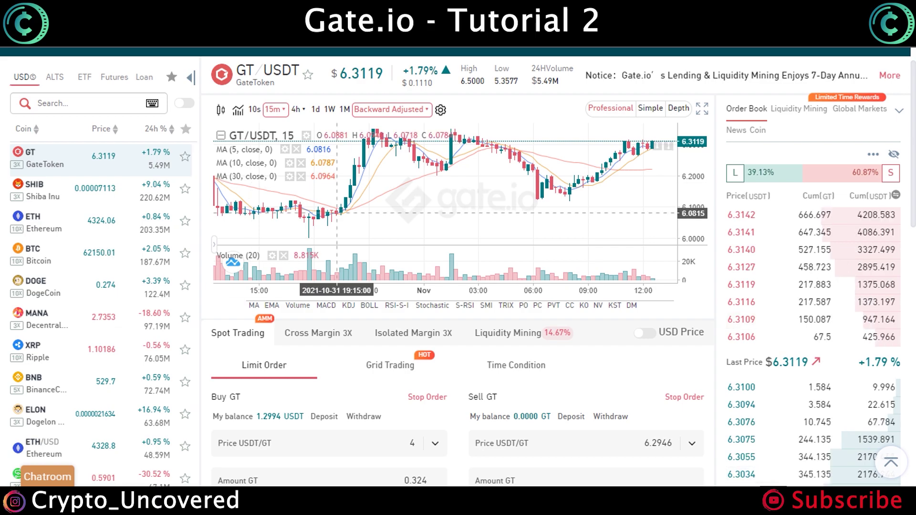
scroll(337, 213, "up", 1)
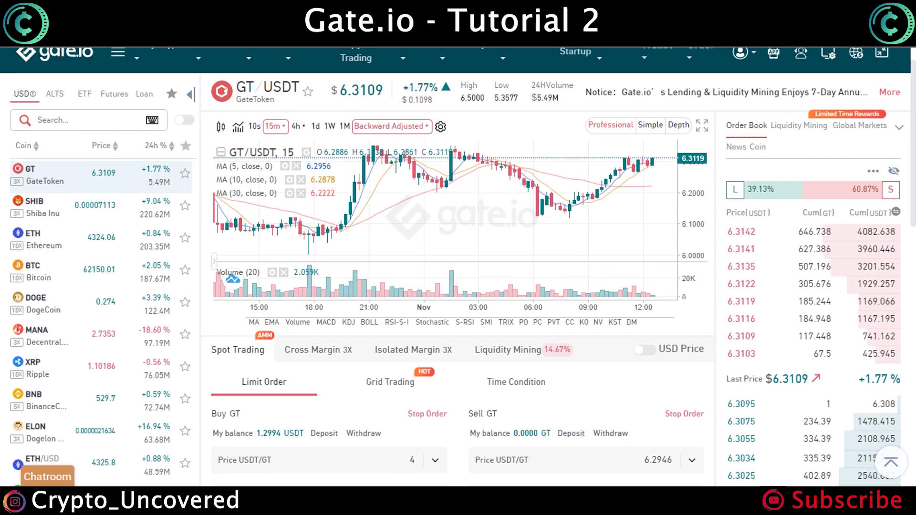
scroll(337, 213, "up", 1)
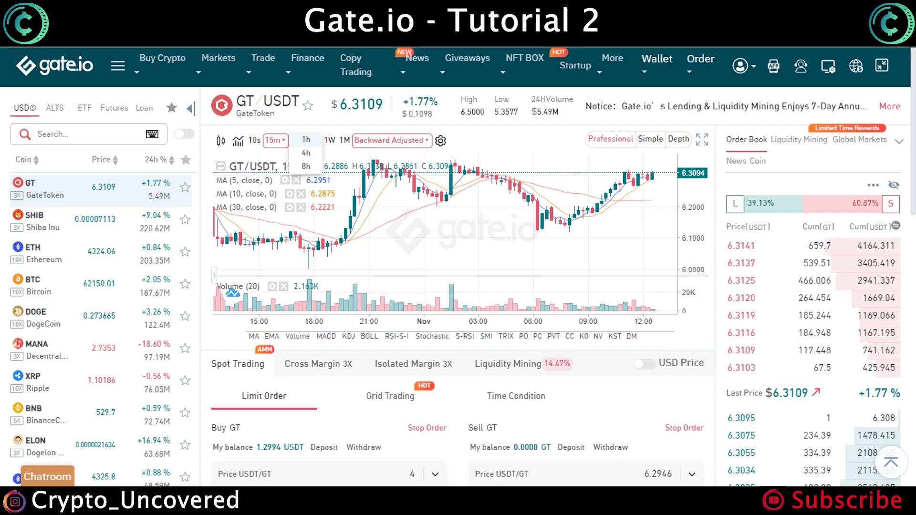
View the GT/USDT chart at 1M, then 1W, then set it back to 15m candles.
left_click(344, 140)
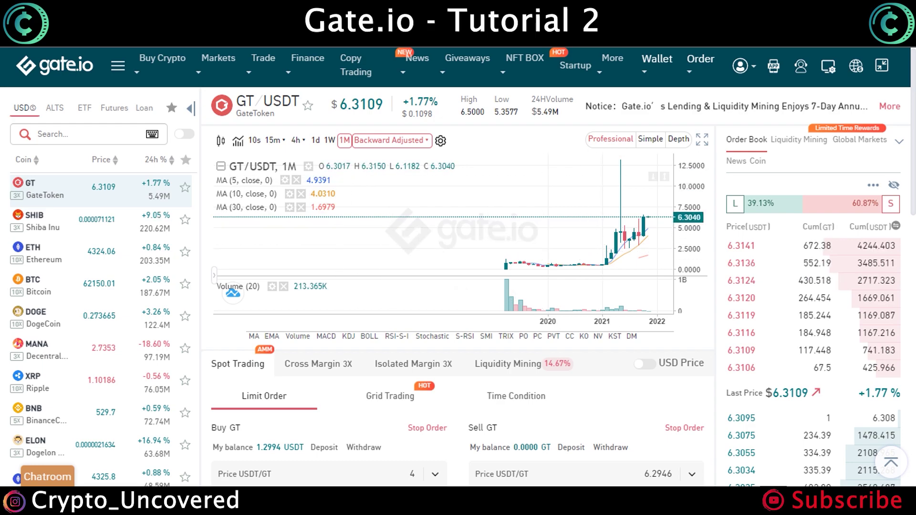
left_click(330, 140)
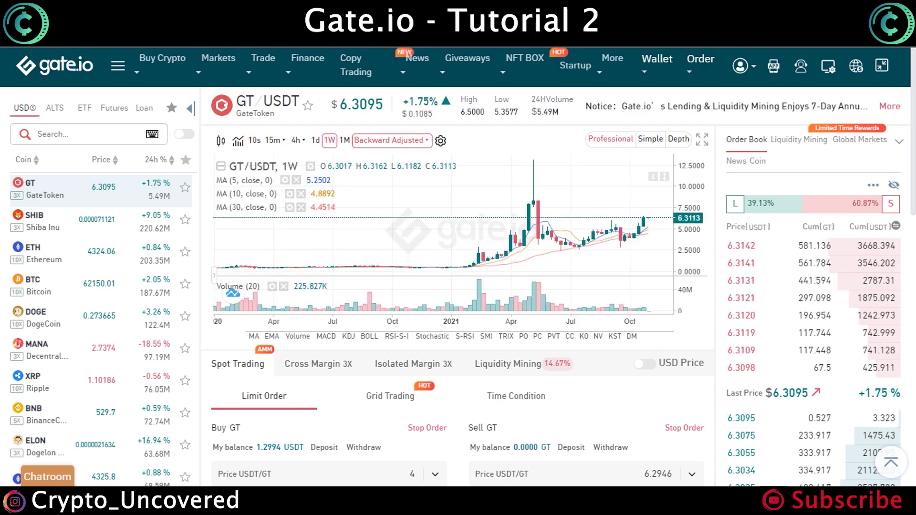
mouse_move(279, 140)
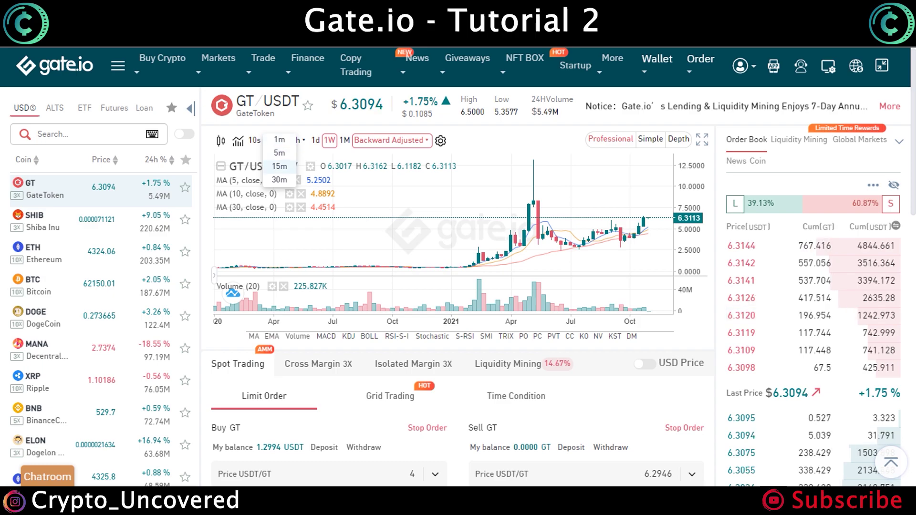
left_click(280, 166)
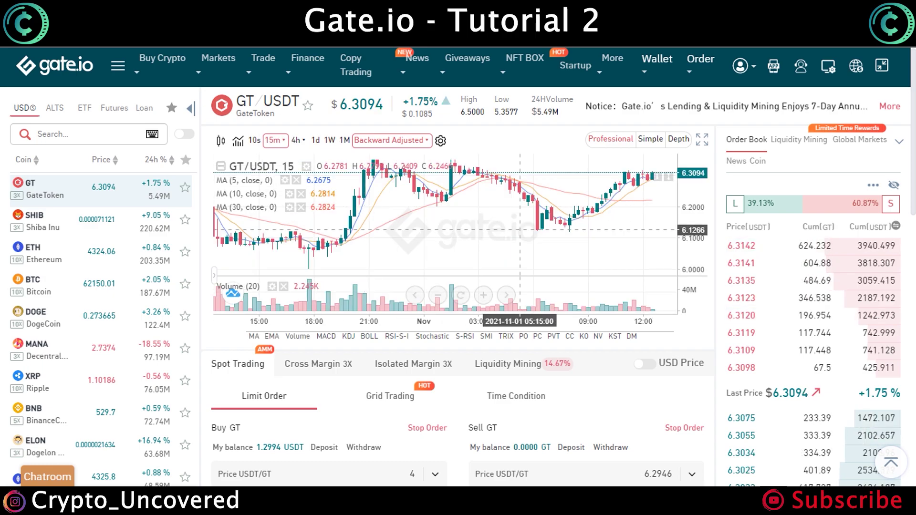
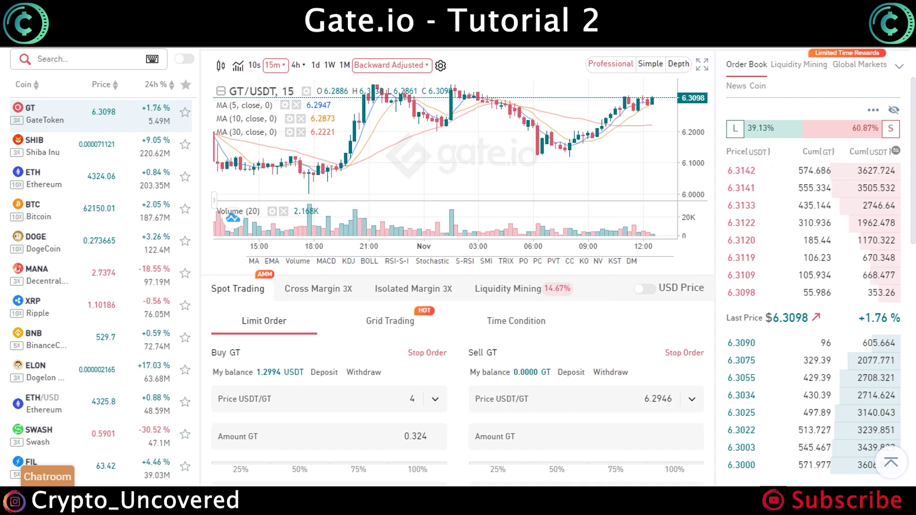
Highlight the order book's last price of 6.3098, then clear the highlight.
left_click_drag(773, 318, 808, 319)
left_click(809, 318)
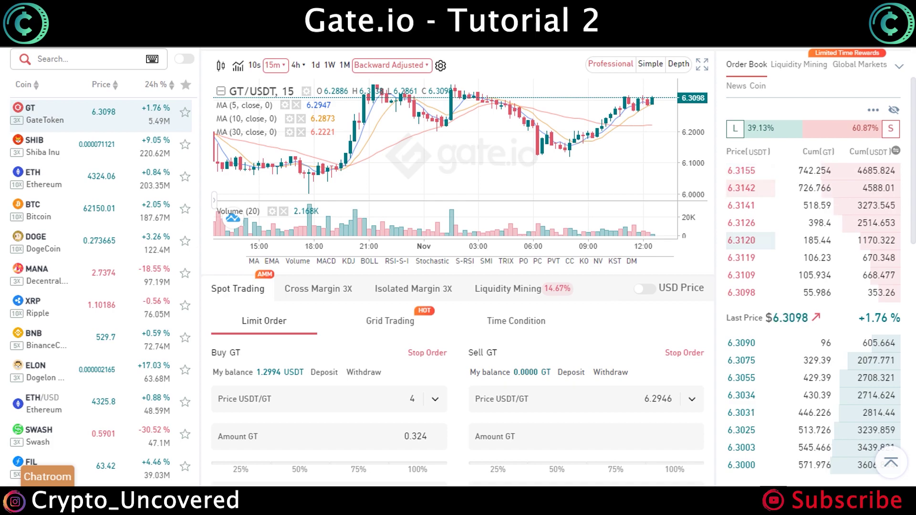
mouse_move(763, 248)
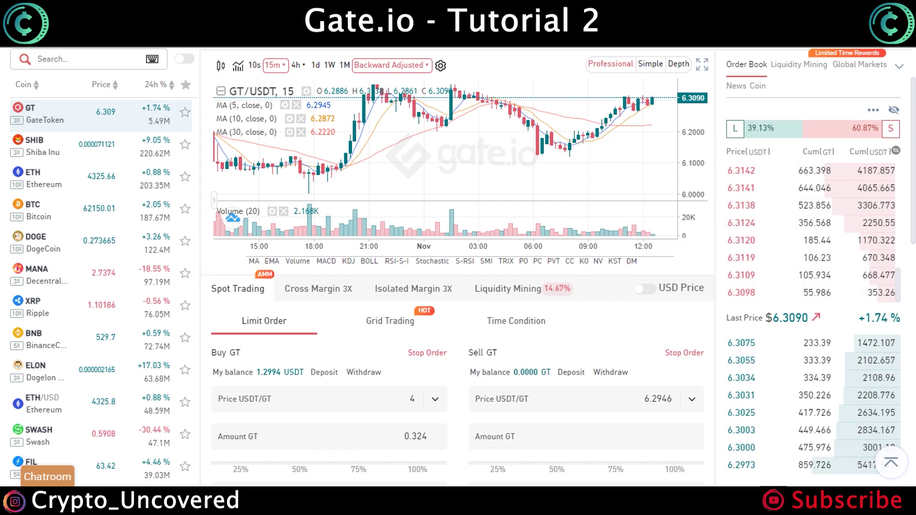
Scroll down the page to bring the Buy/Sell buttons and My Orders into view.
scroll(764, 301, "down", 1)
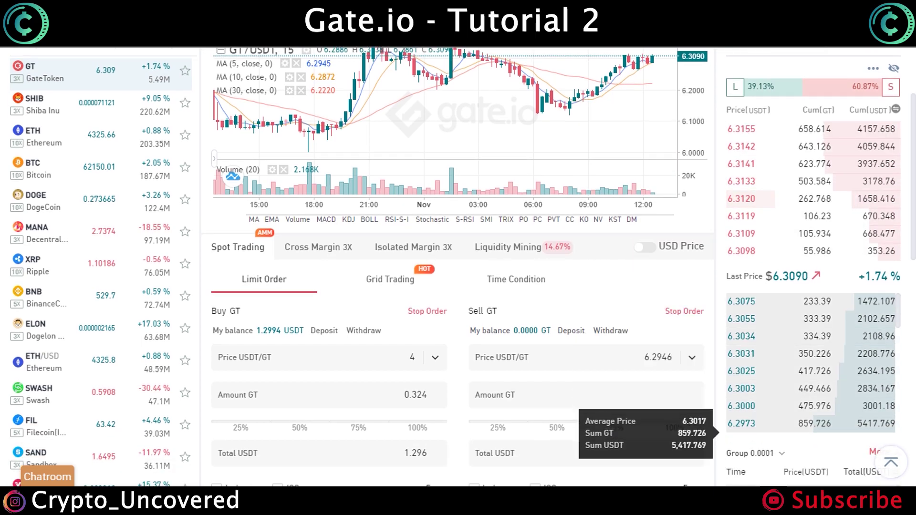
scroll(751, 199, "down", 2)
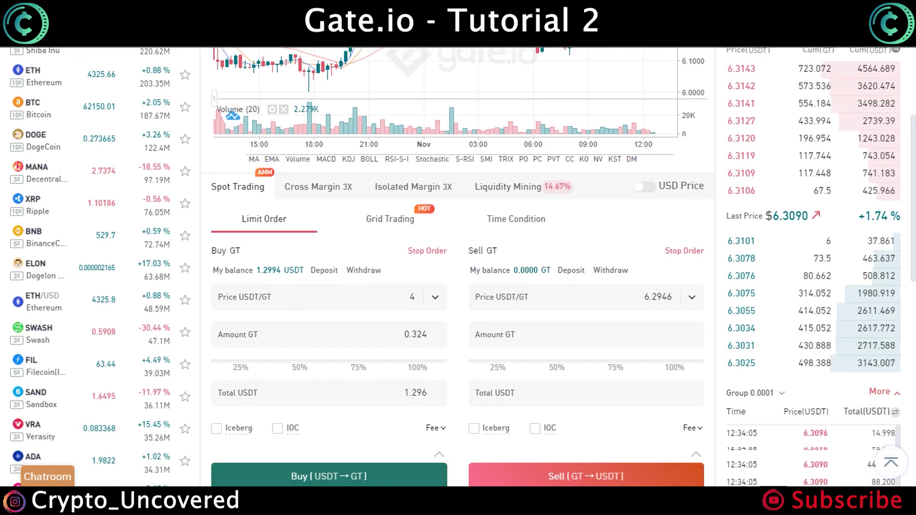
scroll(458, 267, "down", 2)
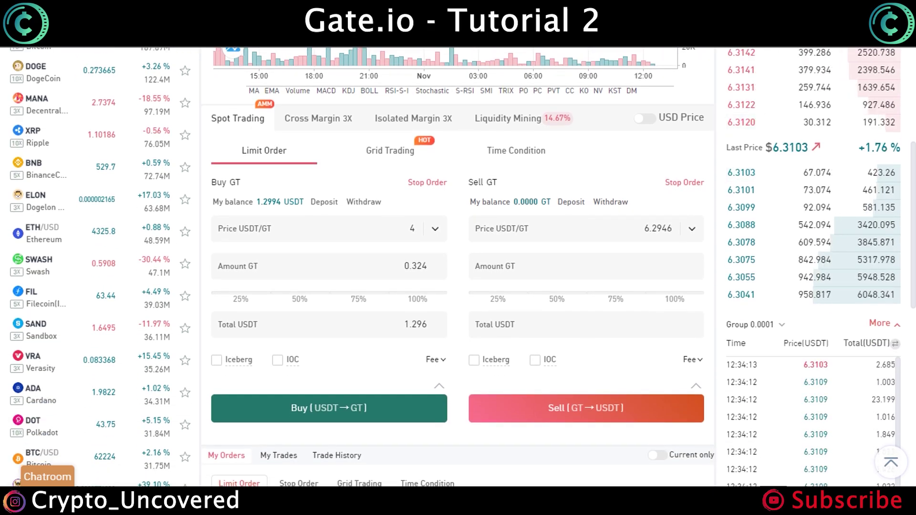
mouse_move(391, 150)
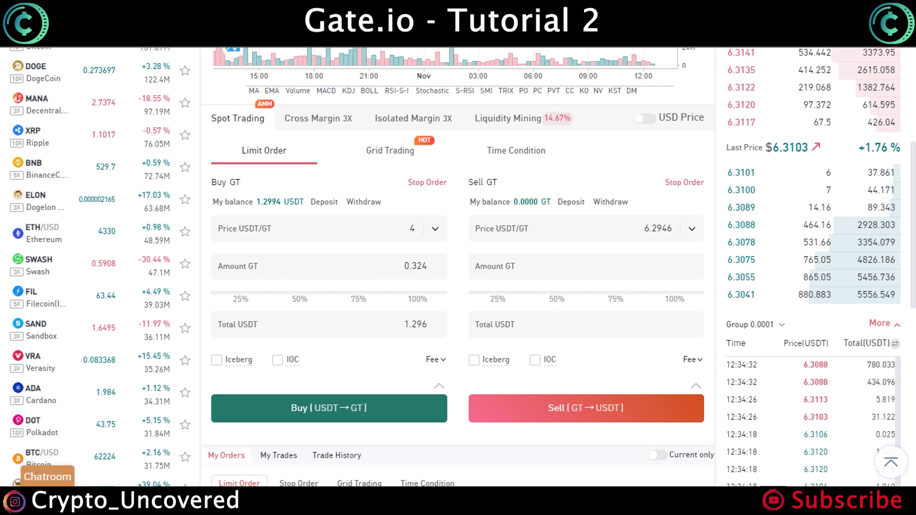
scroll(458, 267, "down", 1)
Highlight the Buy GT price 4, amount 0.324 GT and available USDT balance in turn.
double_click(412, 208)
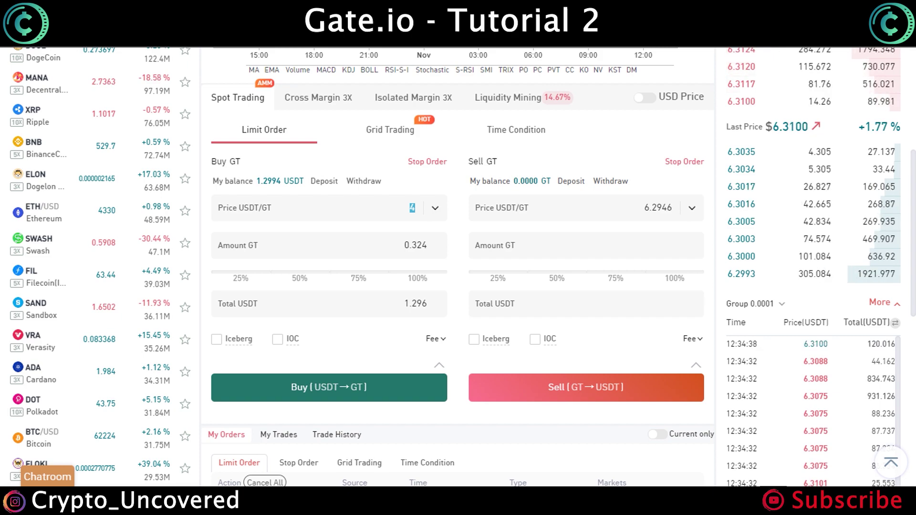
left_click(413, 208)
scroll(458, 267, "down", 1)
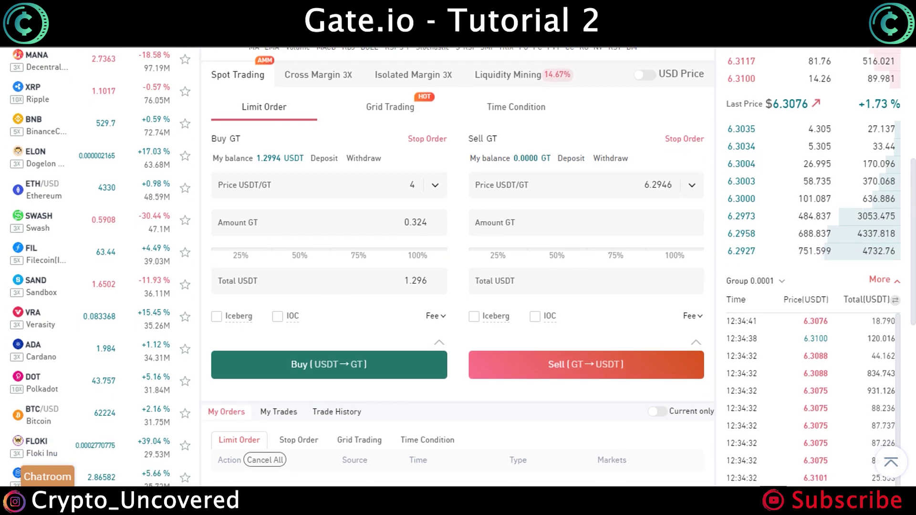
left_click_drag(403, 222, 429, 223)
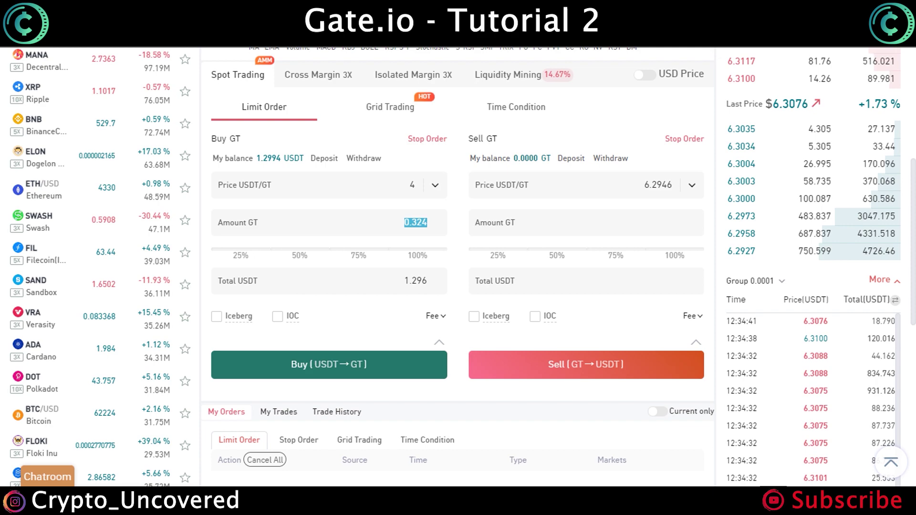
left_click(428, 223)
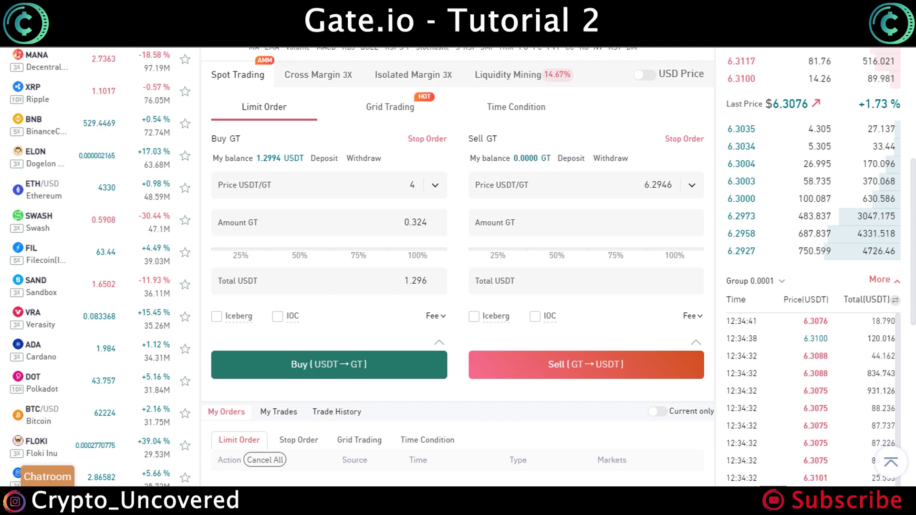
left_click_drag(257, 158, 289, 158)
left_click(289, 158)
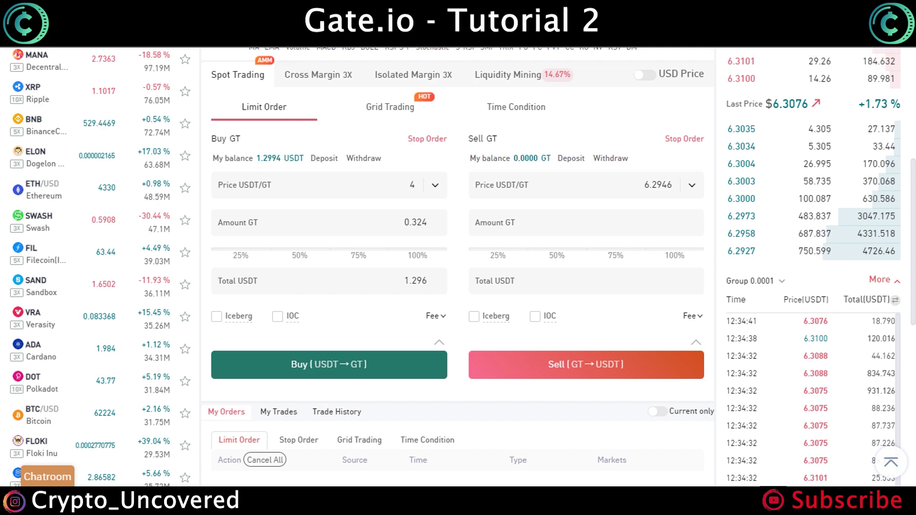